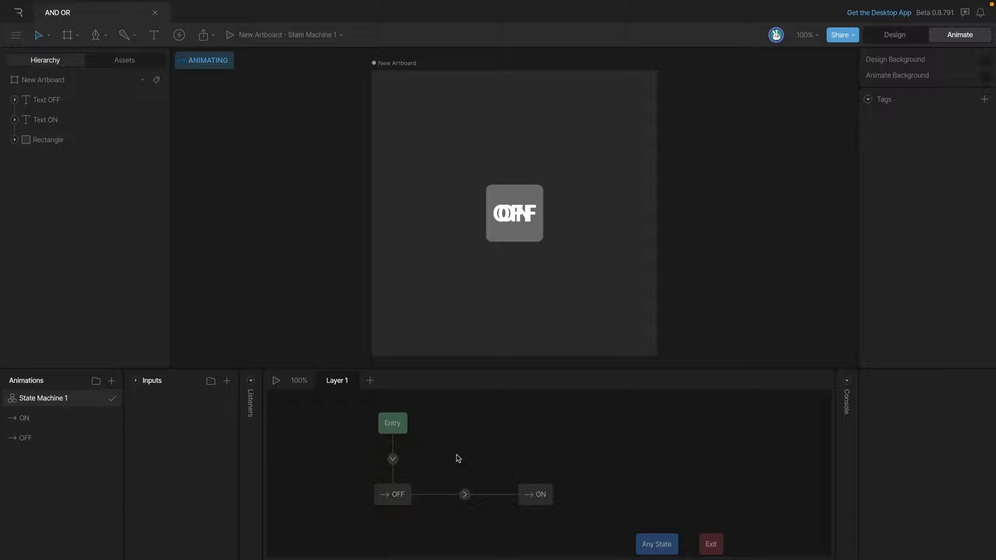
# Add a Boolean input and a Number input (value 0), then select the OFF-to-ON transition
pyautogui.click(226, 380)
pyautogui.click(241, 437)
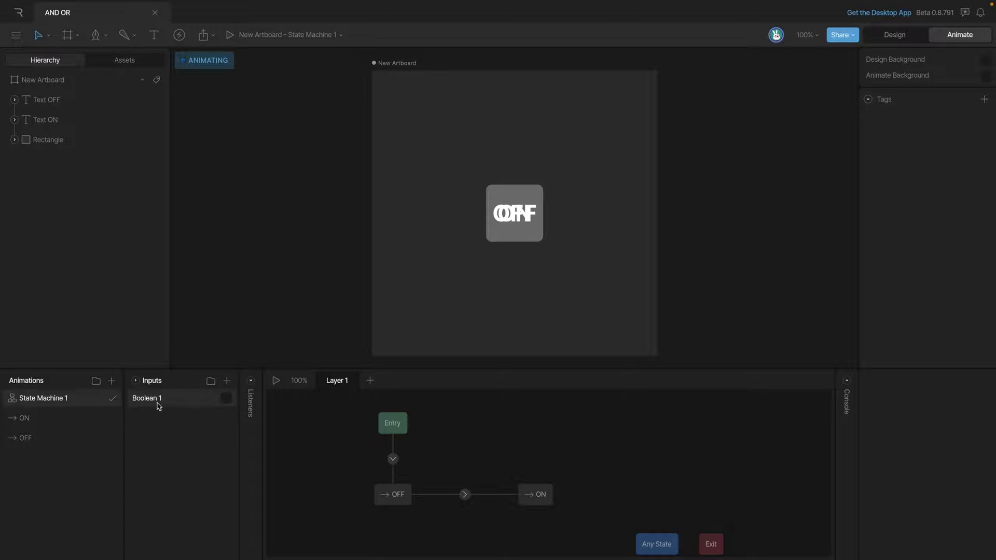
pyautogui.click(228, 384)
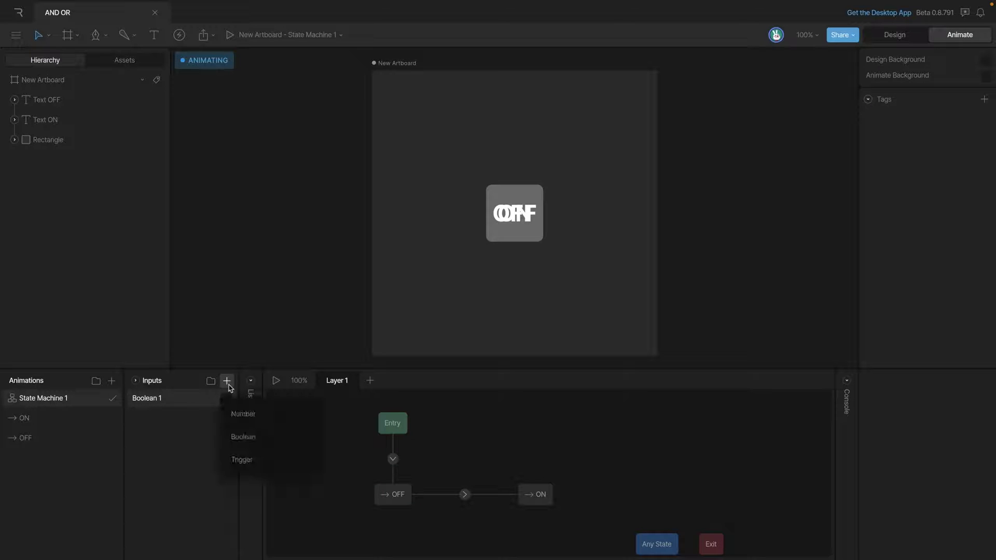
pyautogui.click(237, 414)
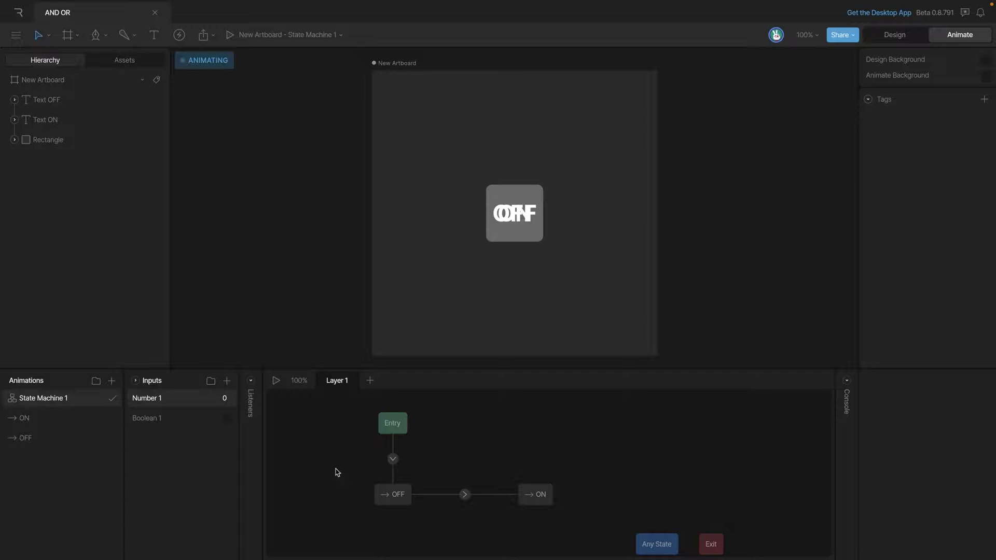
pyautogui.click(465, 496)
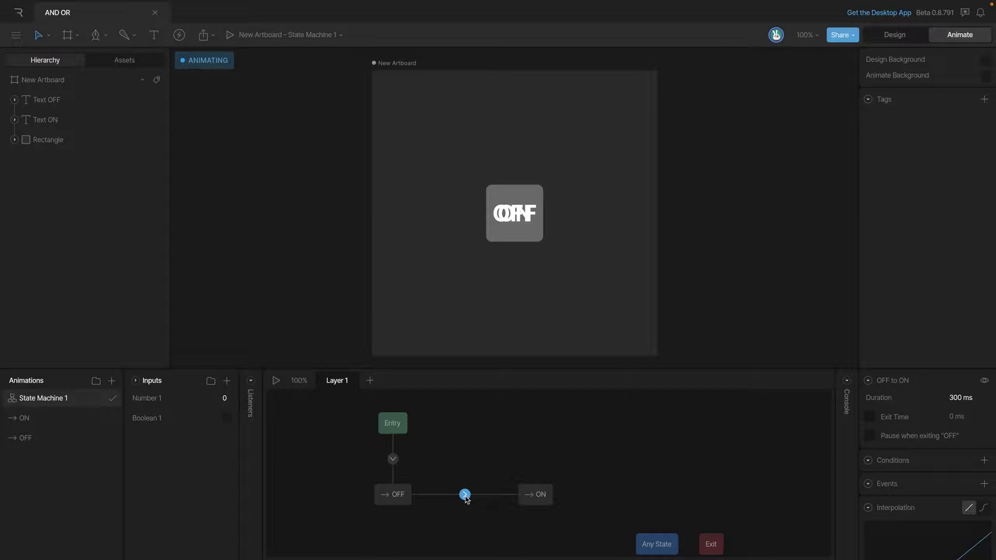
# Add a transition condition requiring Number 1 == 1
pyautogui.click(984, 460)
pyautogui.click(936, 476)
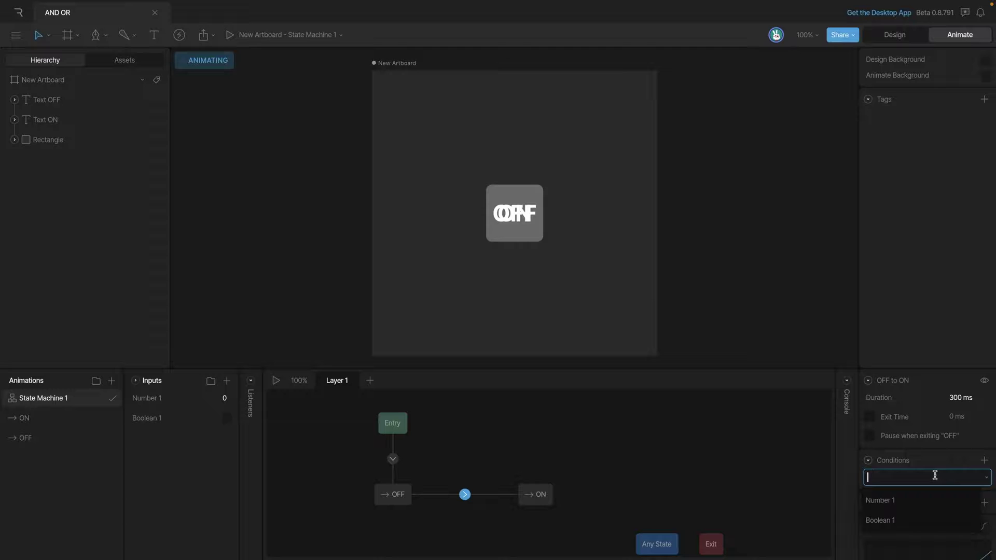
pyautogui.click(876, 506)
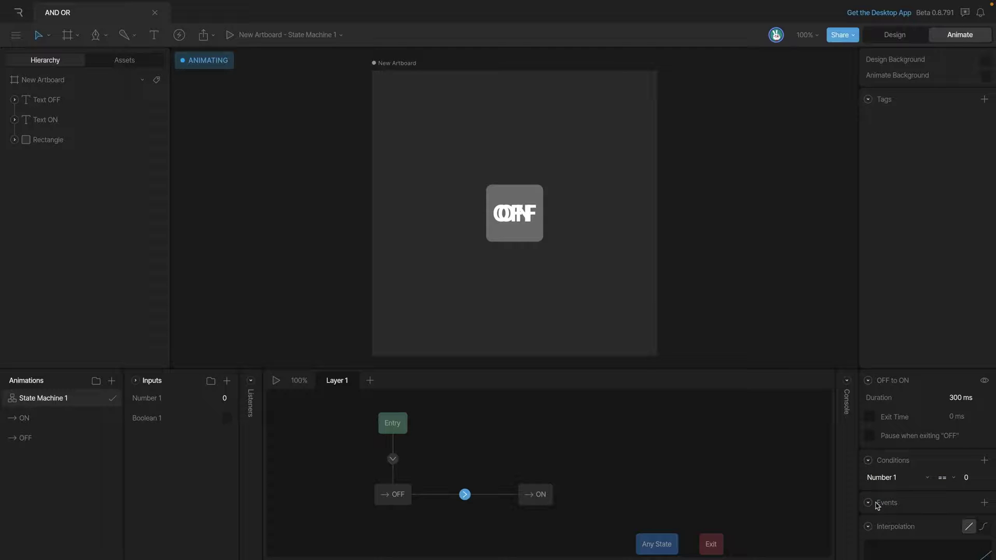
pyautogui.click(965, 478)
pyautogui.write('1')
pyautogui.press('Return')
# Add a second condition, Boolean 1 true, and start playing the state machine
pyautogui.click(984, 460)
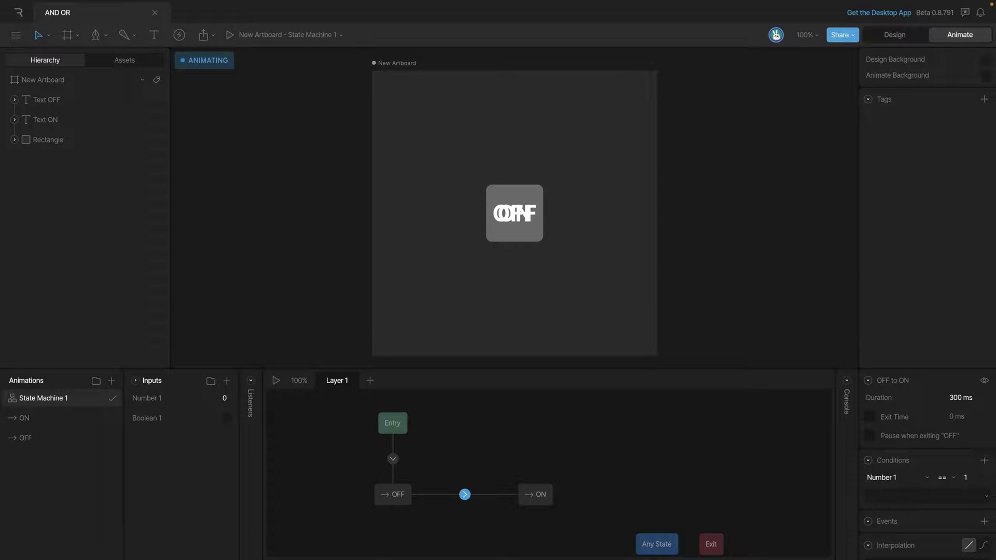
pyautogui.click(936, 501)
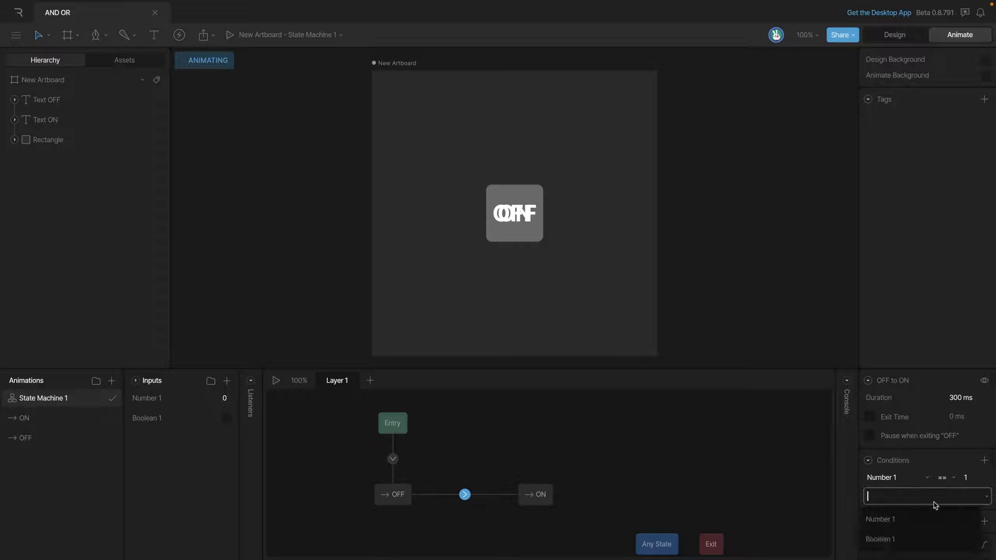
pyautogui.click(896, 537)
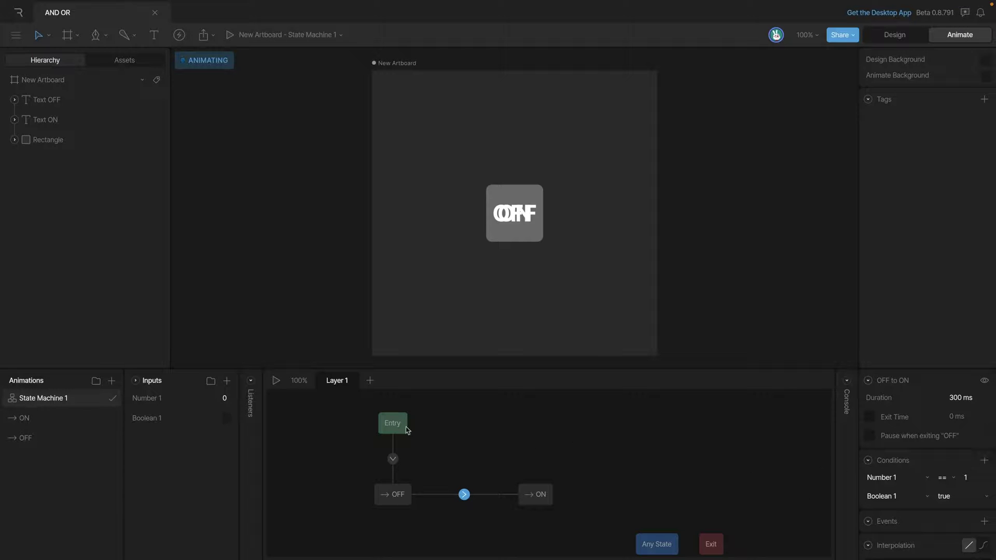
pyautogui.click(276, 380)
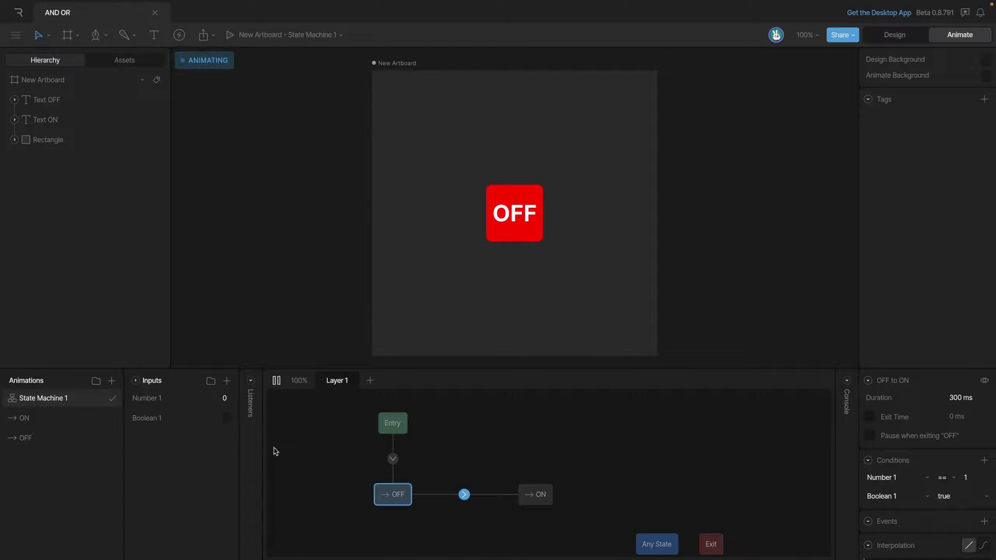
# Toggle Boolean 1 on and off several times, leaving it checked
pyautogui.click(226, 420)
pyautogui.click(226, 421)
pyautogui.click(226, 420)
pyautogui.click(226, 421)
pyautogui.click(225, 421)
# Set Number 1 to 1 so the button switches to green ON
pyautogui.click(206, 399)
pyautogui.write('1')
pyautogui.press('Return')
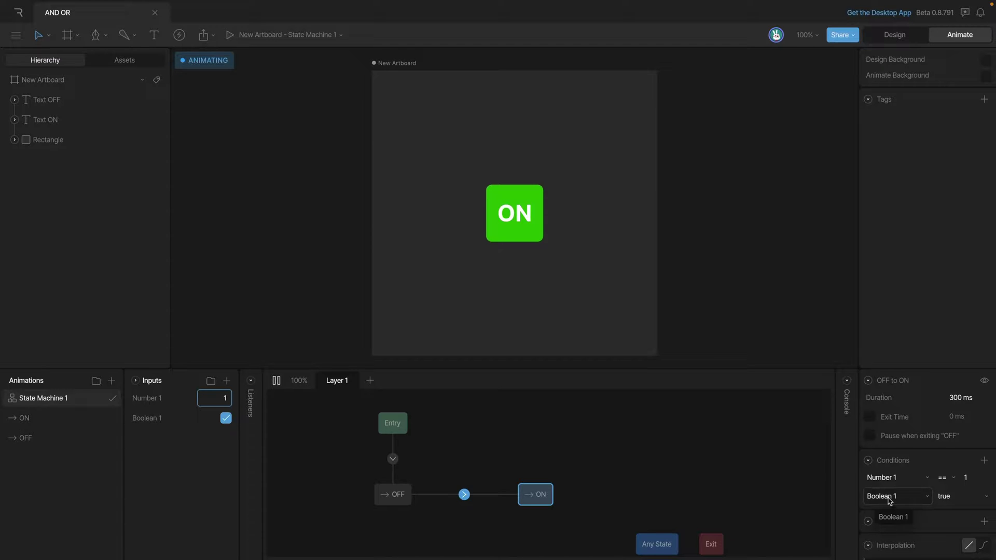
# Stop playback, delete the two-condition OFF-to-ON transition, and draw a fresh one from OFF to ON
pyautogui.click(439, 464)
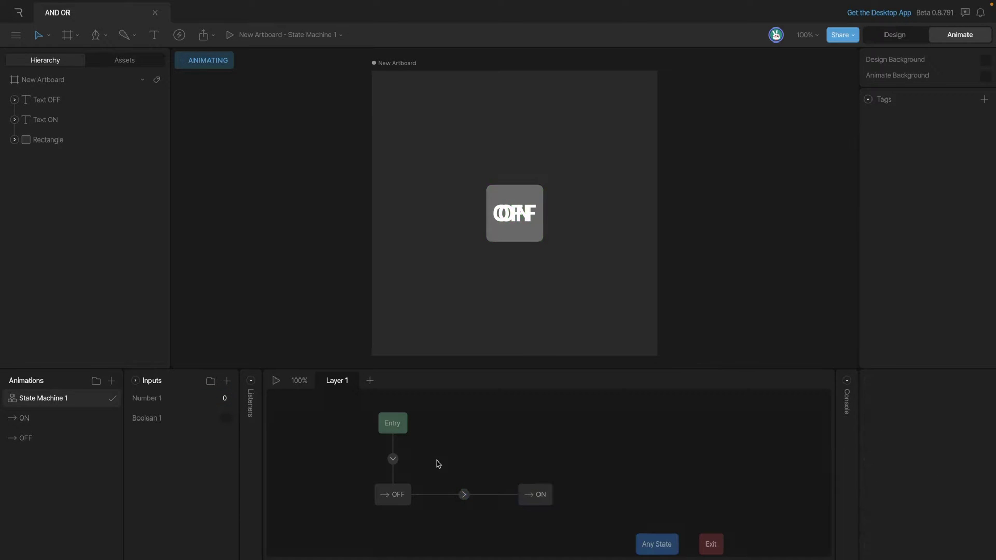
pyautogui.moveTo(437, 464); pyautogui.dragTo(491, 531)
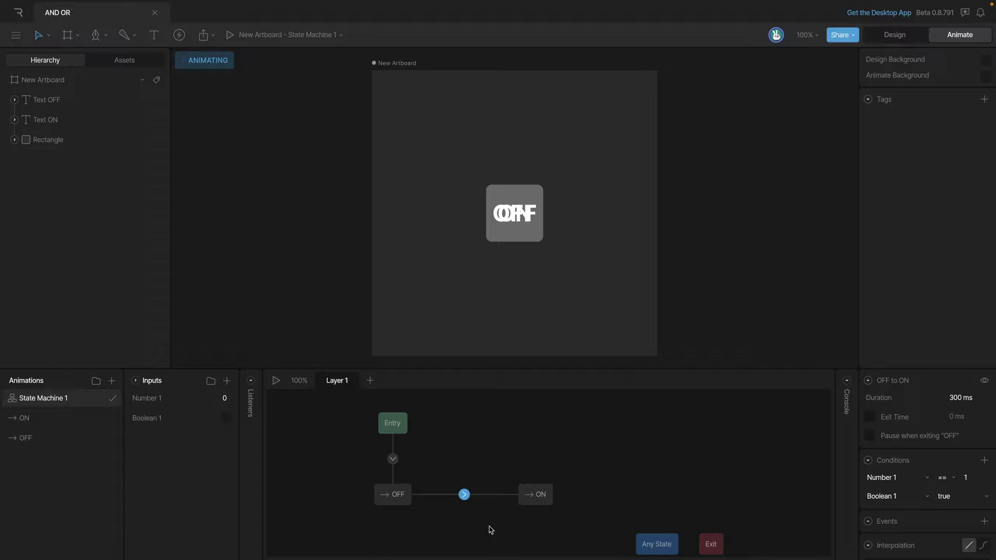
pyautogui.press('Delete')
pyautogui.moveTo(418, 497); pyautogui.dragTo(535, 496)
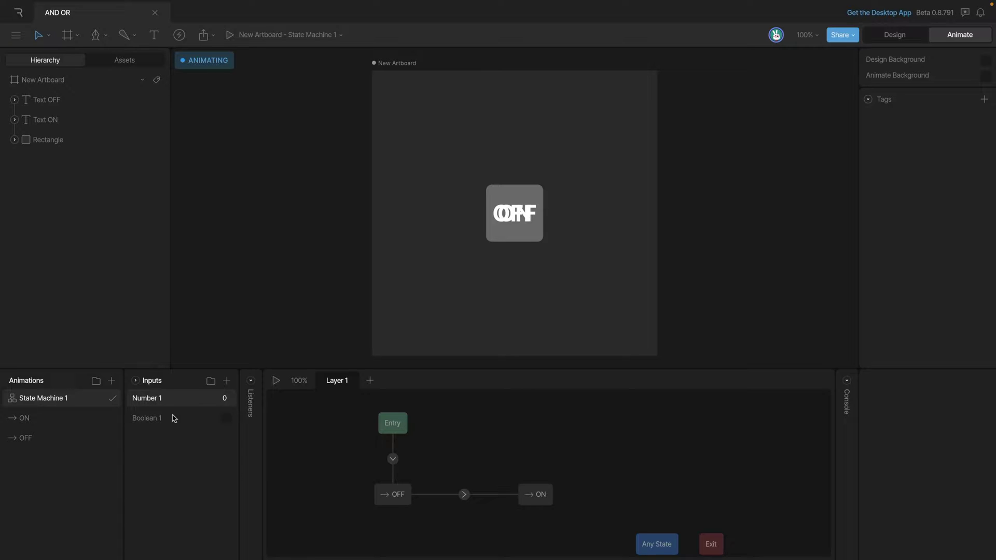
# Select the new OFF-to-ON transition and give it the condition Number 1 == 1
pyautogui.click(463, 495)
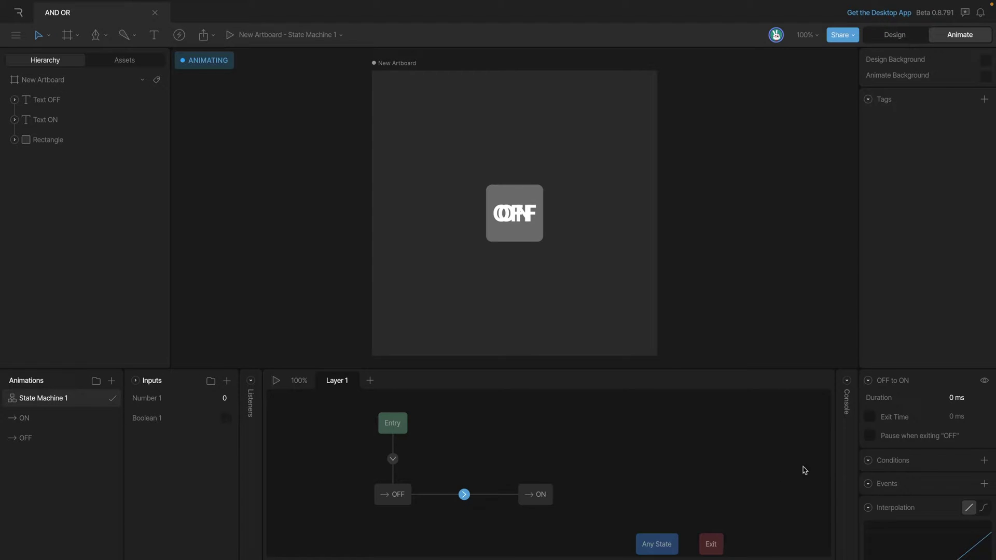
pyautogui.click(984, 460)
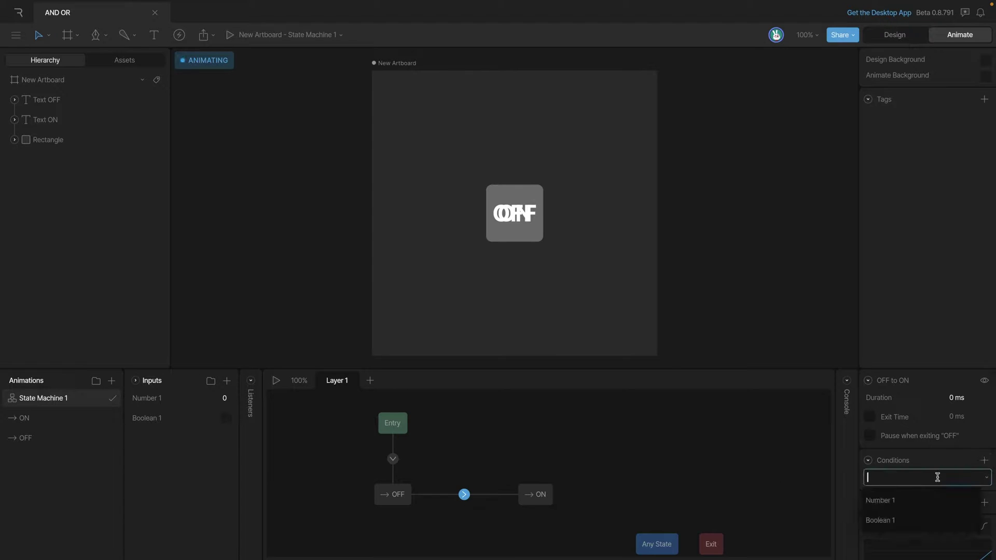
pyautogui.click(893, 501)
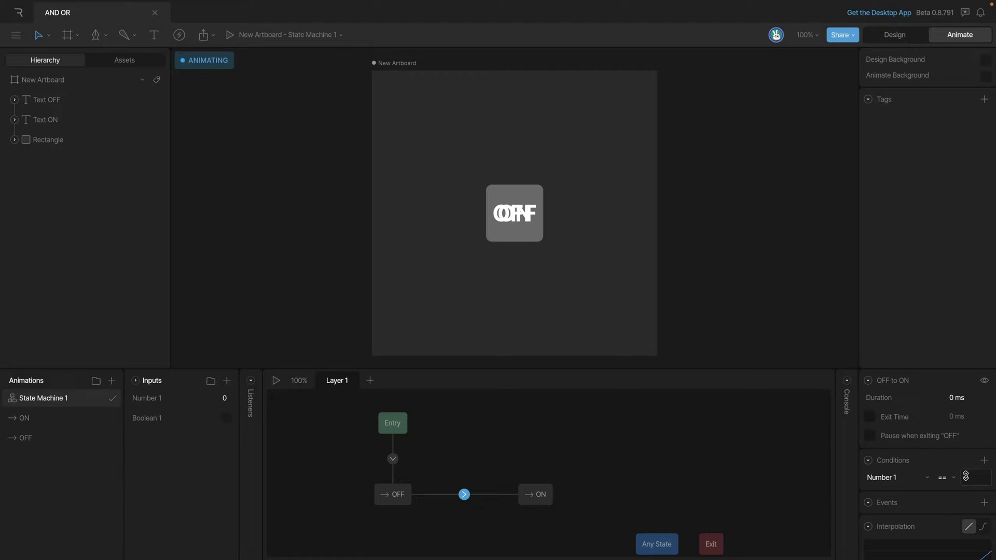
pyautogui.write('1')
pyautogui.press('Return')
# Draw another OFF-to-ON transition and give it the condition Boolean 1 true
pyautogui.moveTo(414, 506); pyautogui.dragTo(515, 503)
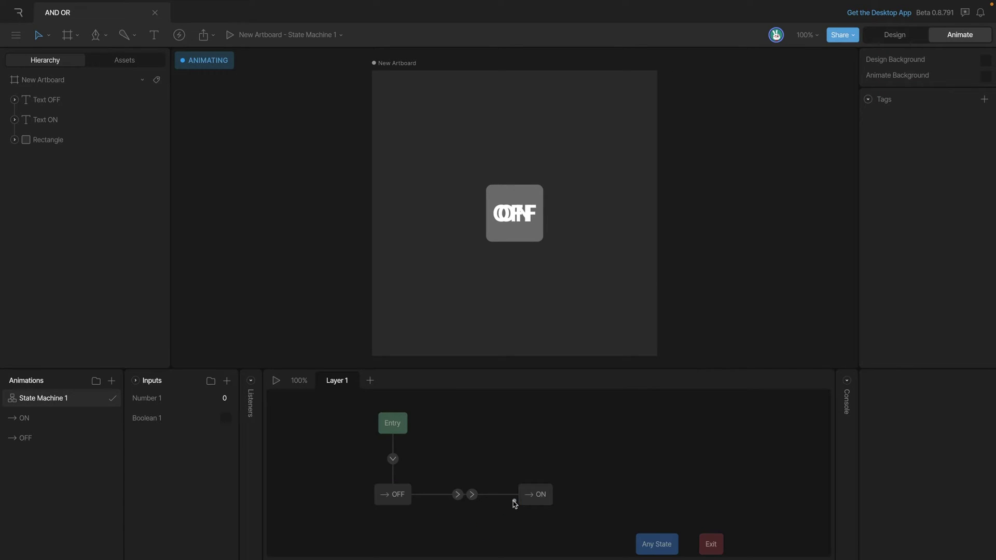
pyautogui.click(458, 496)
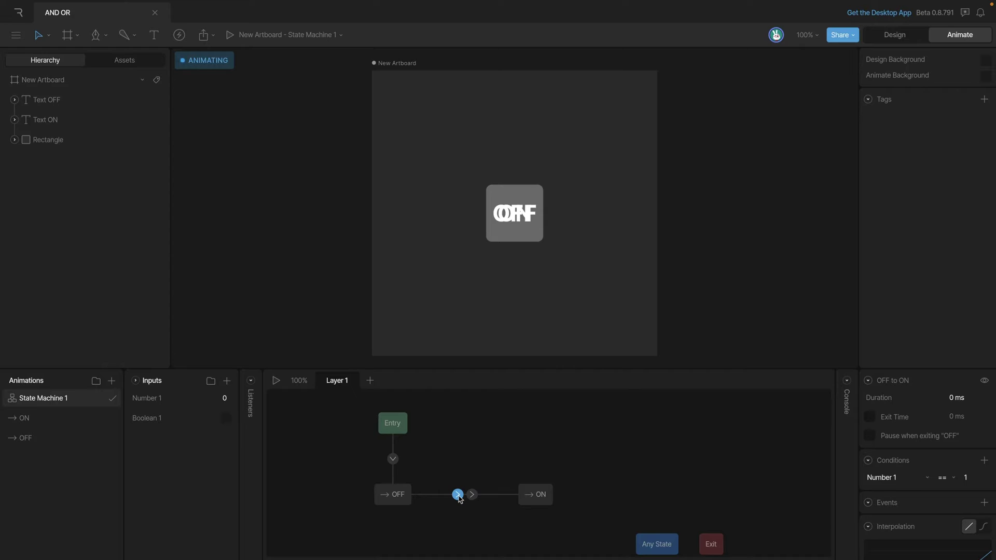
pyautogui.click(472, 496)
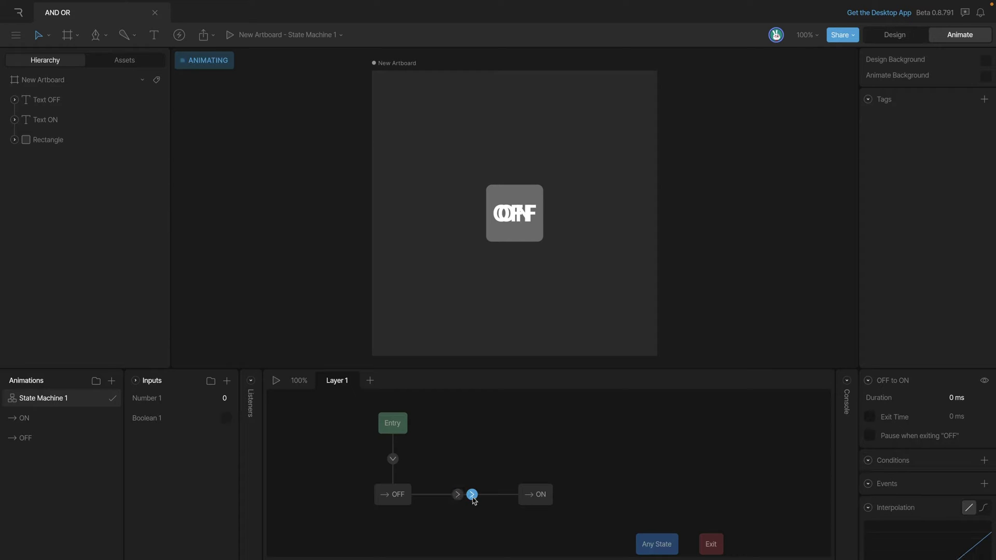
pyautogui.click(984, 462)
pyautogui.click(929, 477)
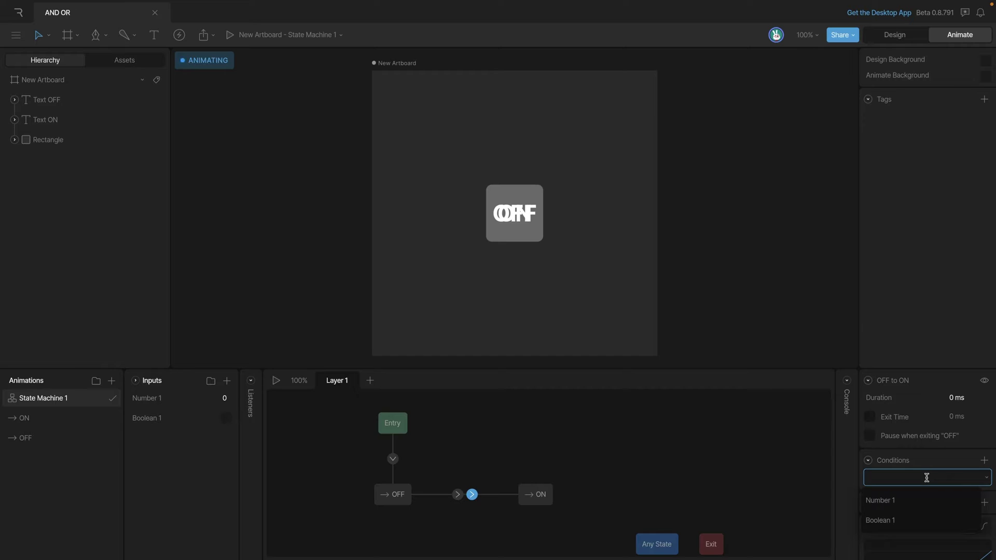
pyautogui.click(896, 519)
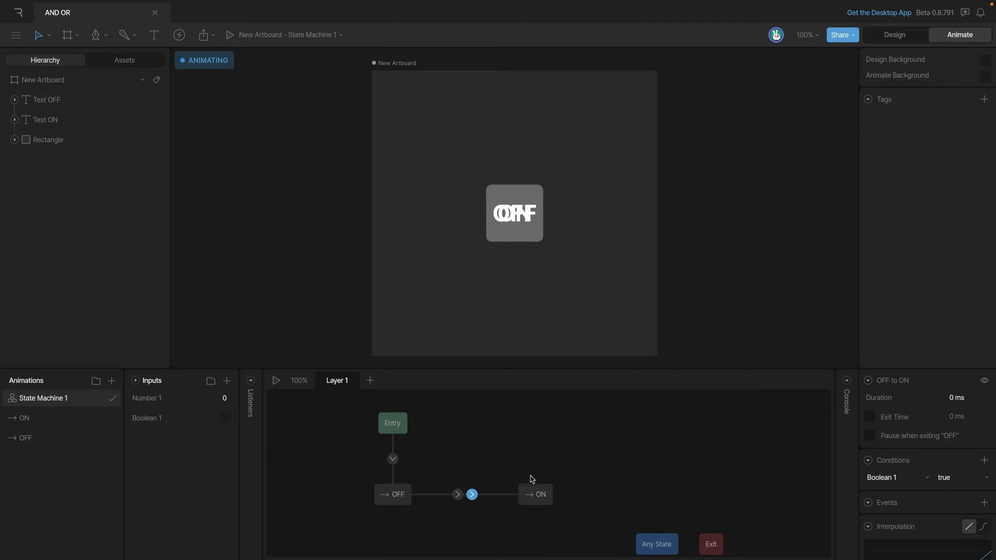
# Play the state machine, check Boolean 1 to reach ON, then stop and reset
pyautogui.click(277, 382)
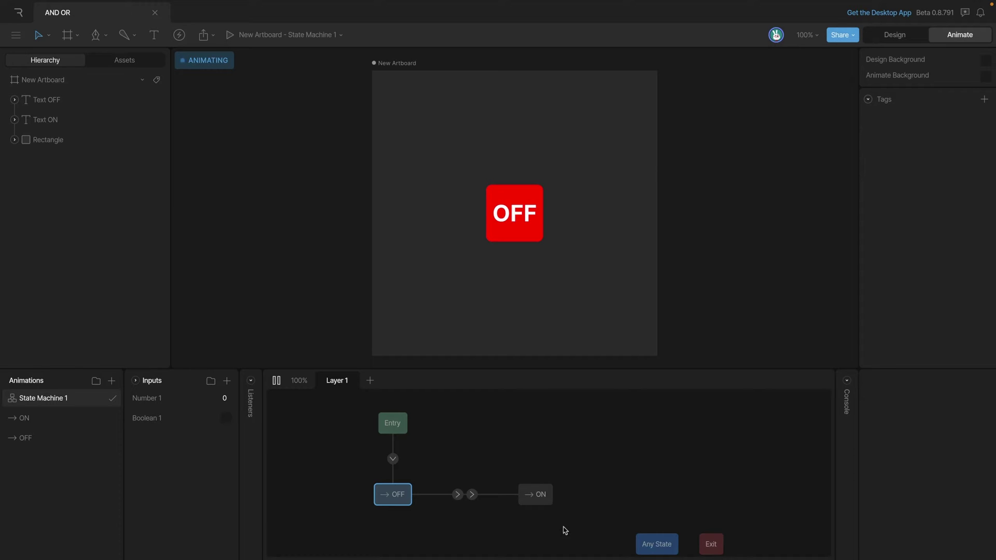
pyautogui.click(226, 418)
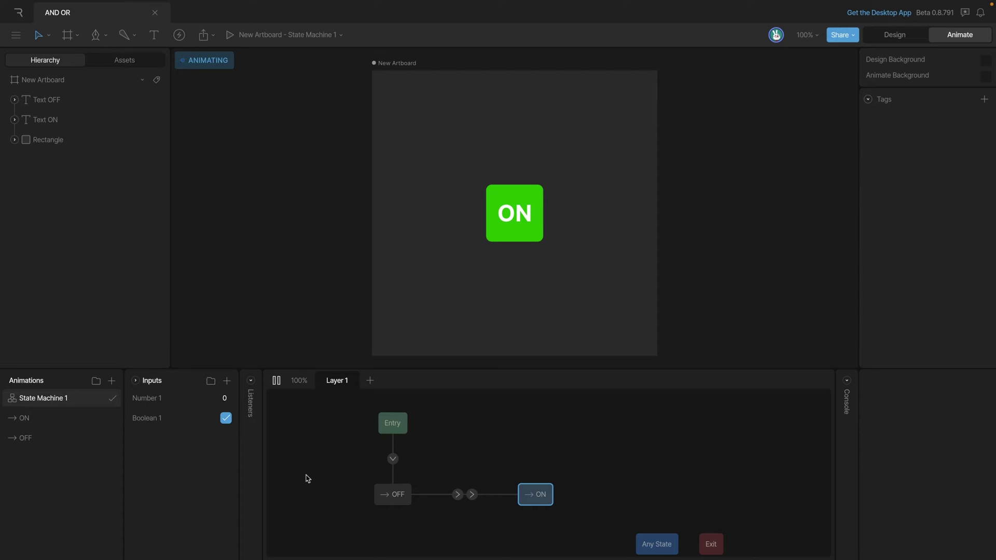
pyautogui.click(277, 382)
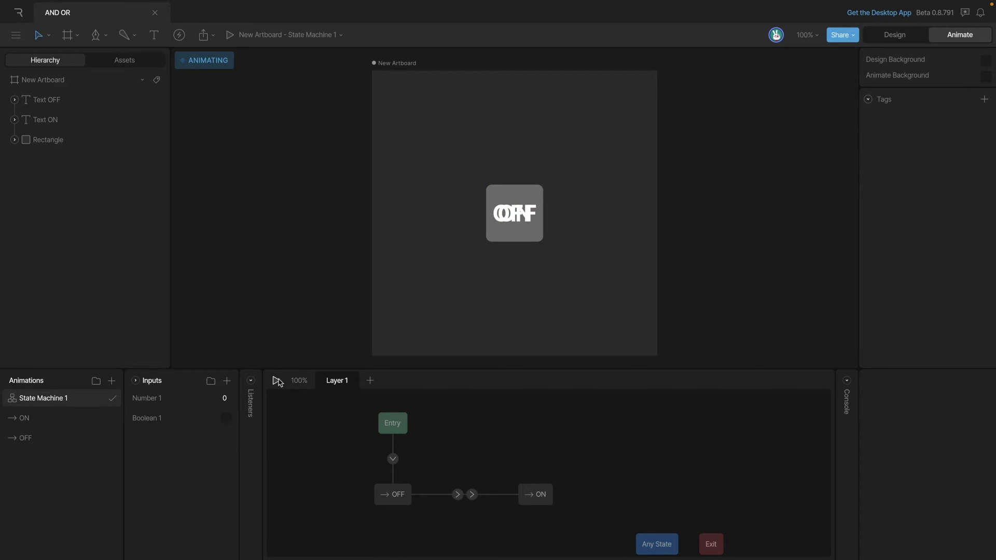
# Replay and set Number 1 to 1 alone to reach ON, then inspect the transition
pyautogui.click(278, 383)
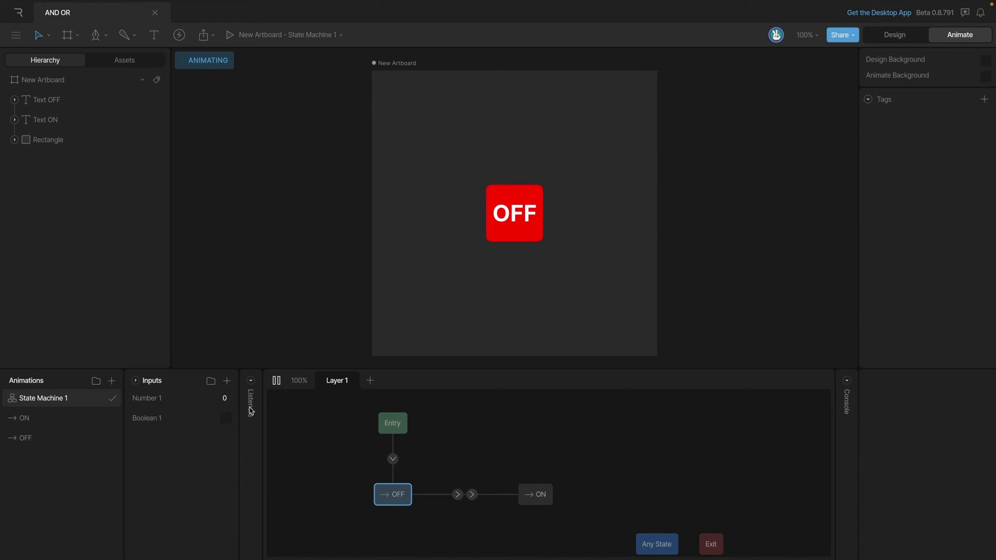
pyautogui.click(227, 399)
pyautogui.write('1')
pyautogui.press('Return')
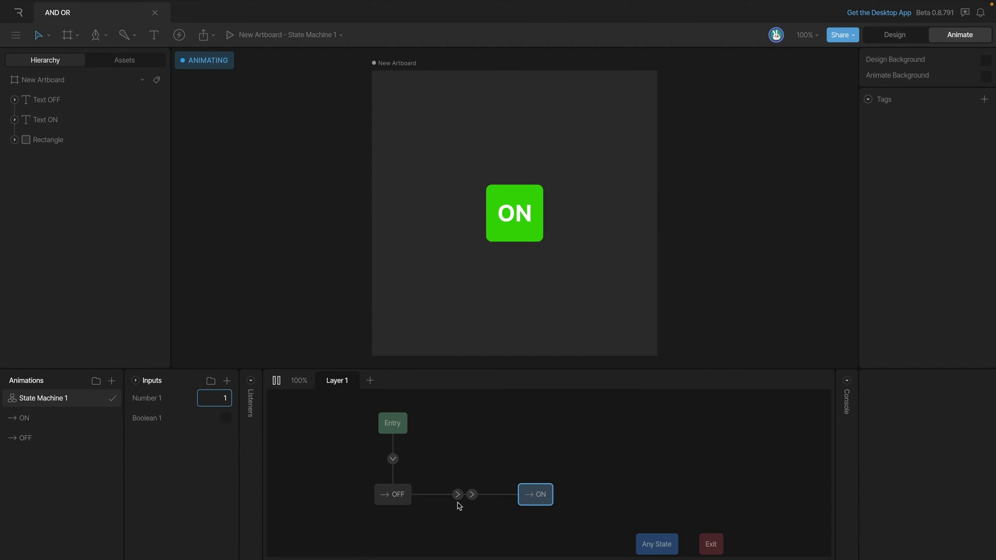
pyautogui.click(457, 496)
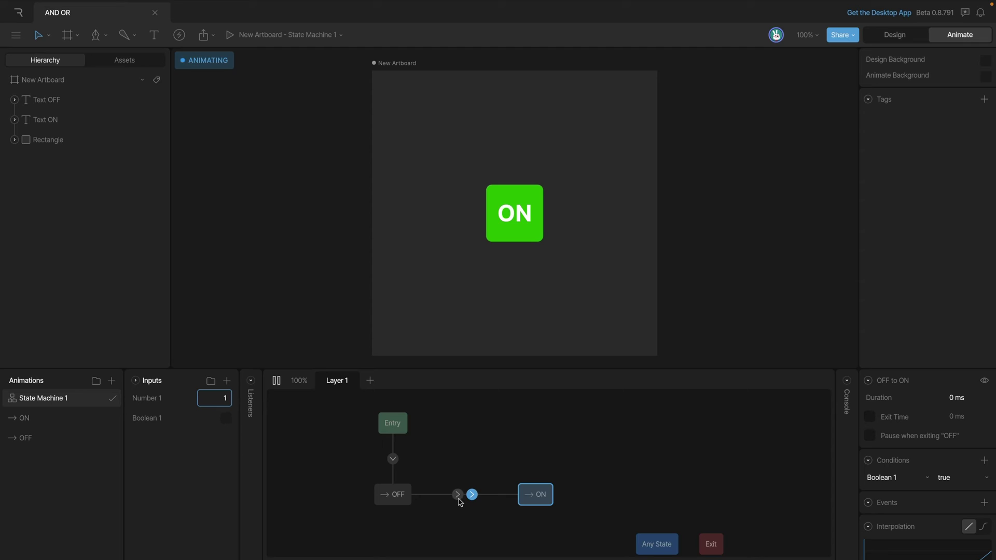